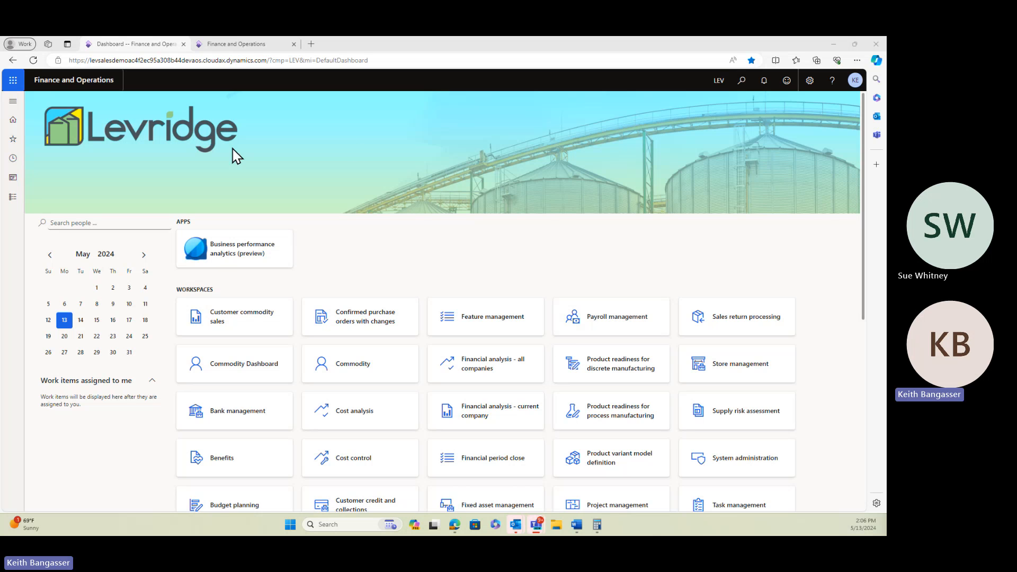
Review the Contracts settings in the commodity accounting parameters, including the sales and purchase fill at market journal defaults
click(13, 196)
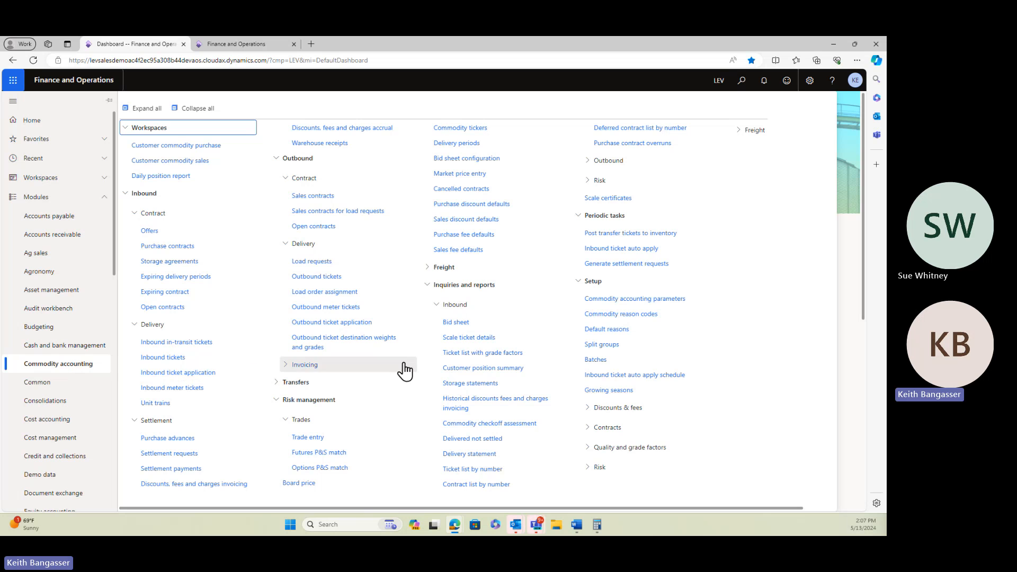
click(616, 299)
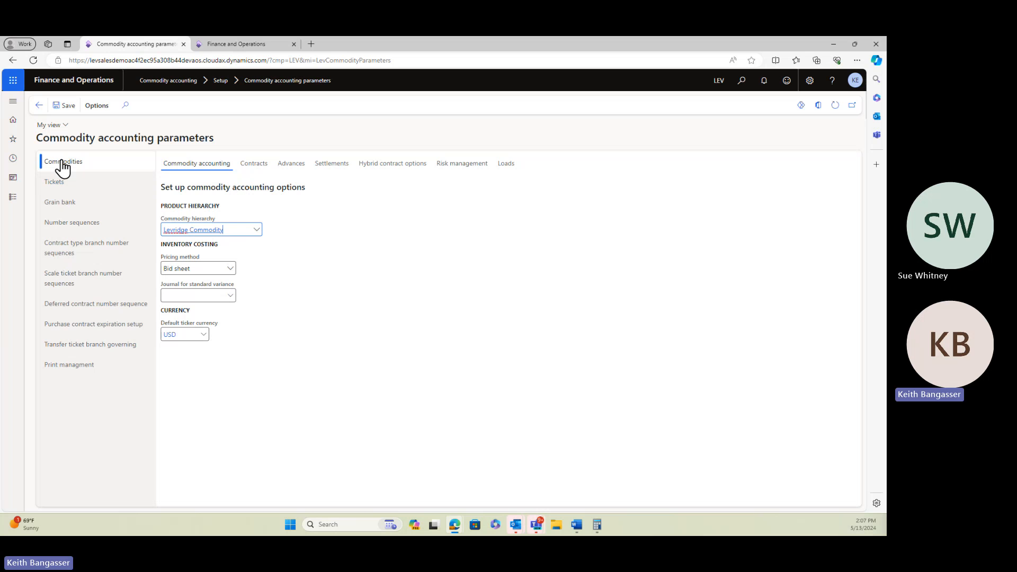
click(259, 165)
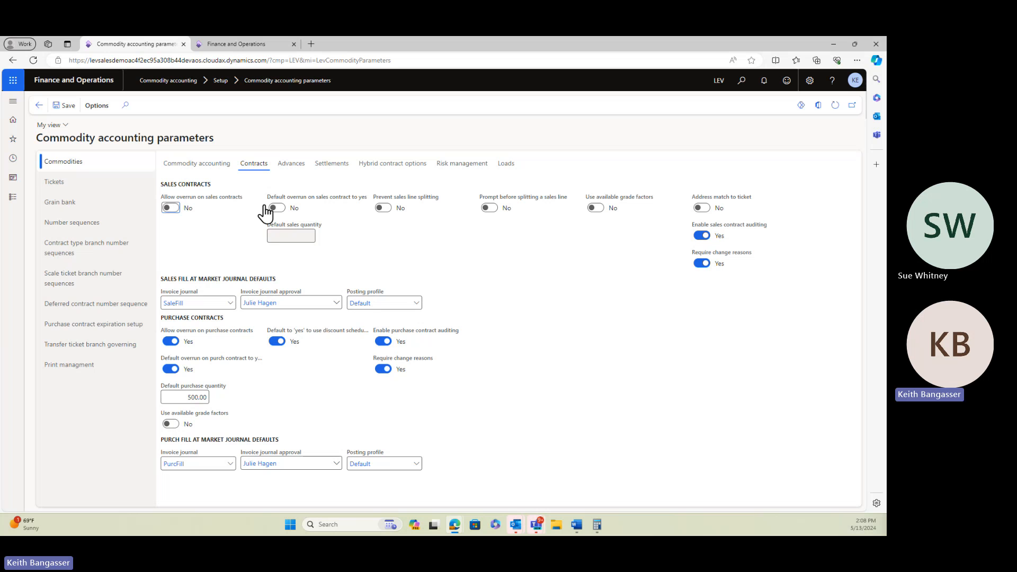
click(39, 106)
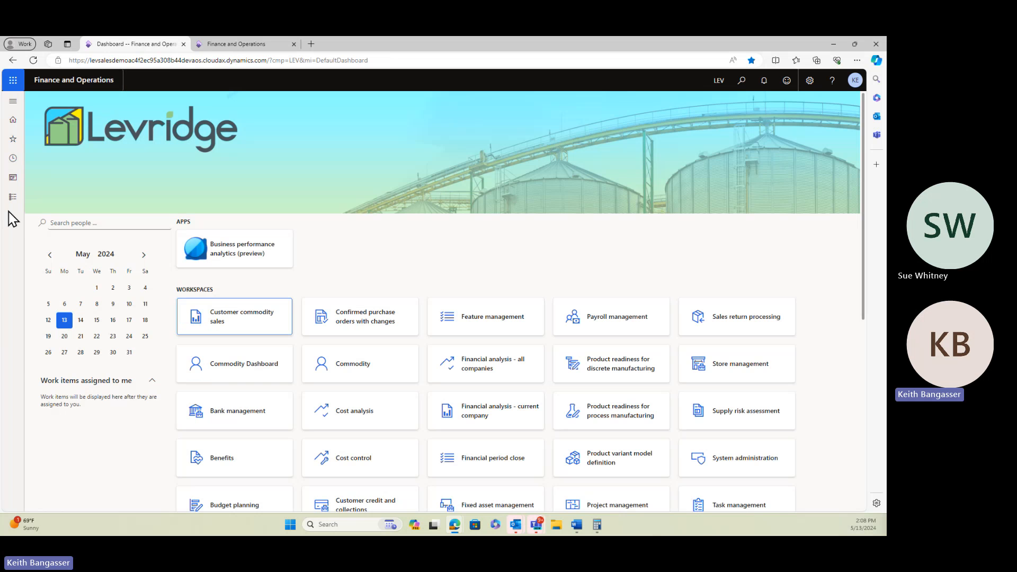
Open the 1,250-bushel Anderson Farms cash corn contract from the inbound purchase contracts in Commodity accounting
click(13, 197)
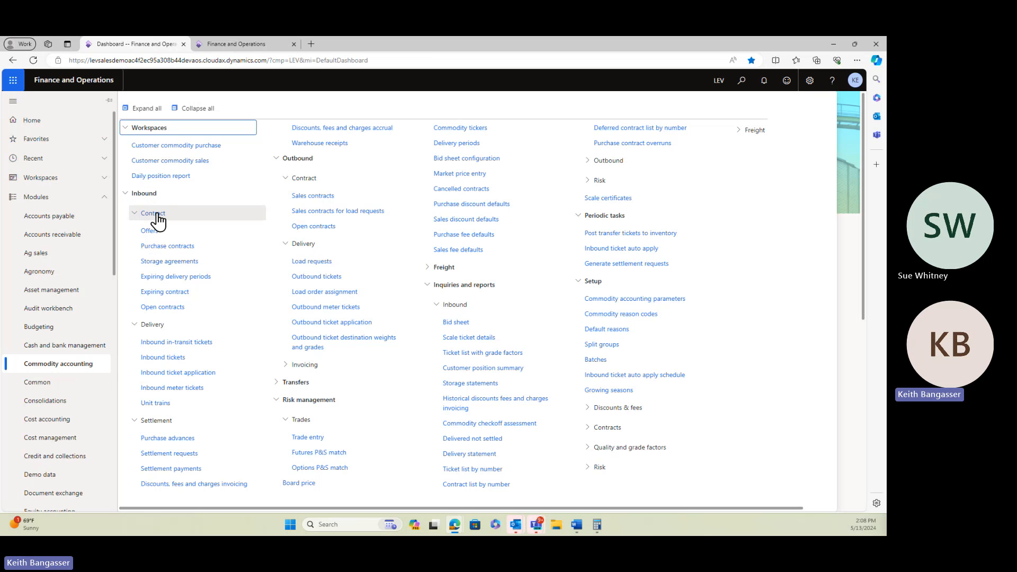
click(176, 248)
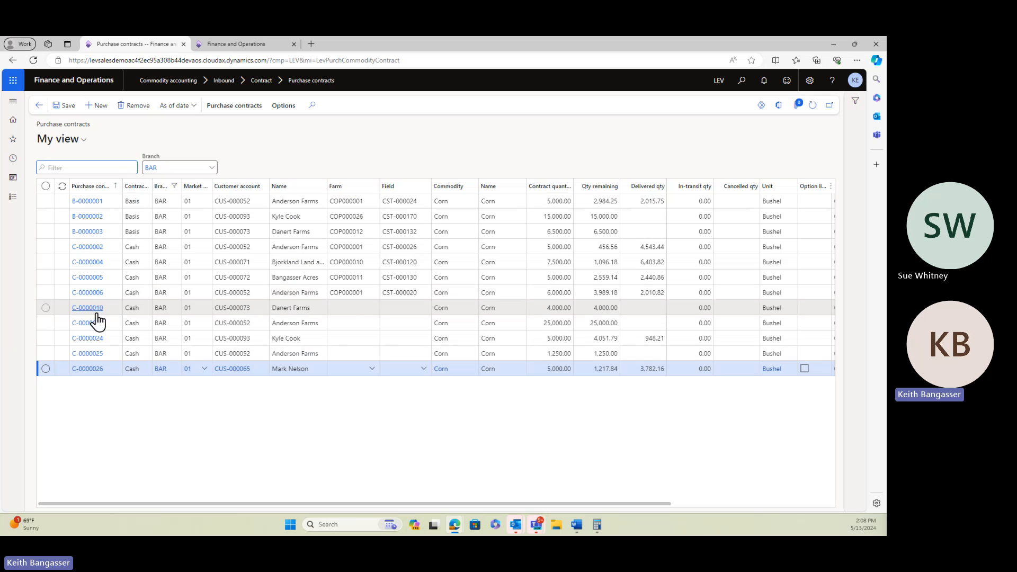
click(91, 356)
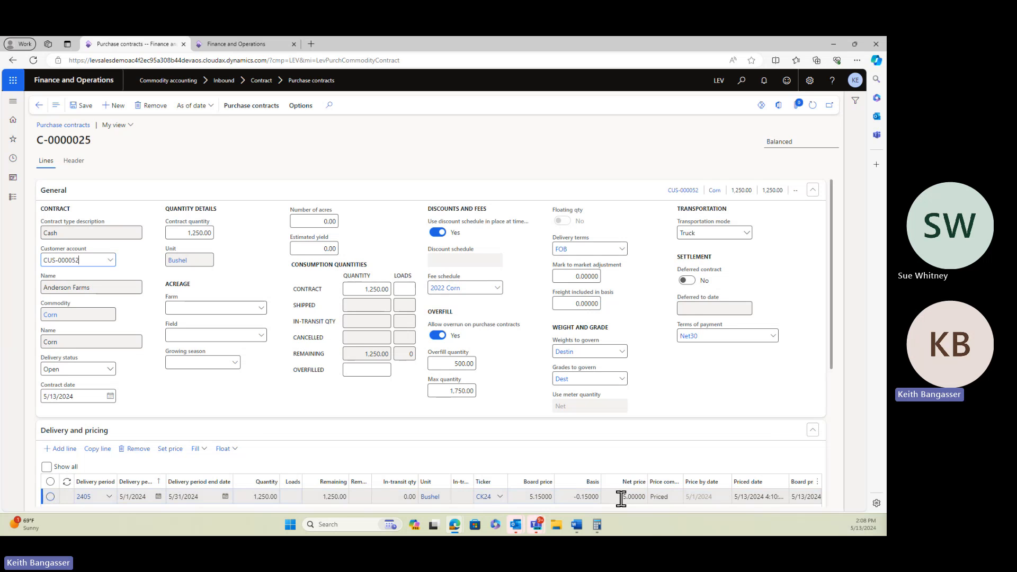
Fill the open purchase contract at market price, with a market board price of 4.15 and a market basis price of -0.15
click(259, 106)
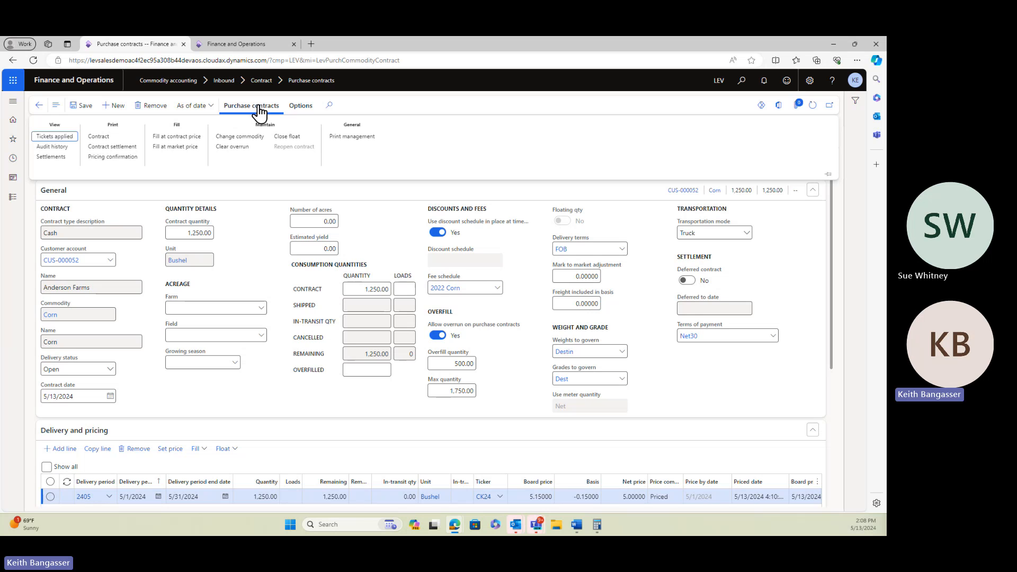
click(174, 148)
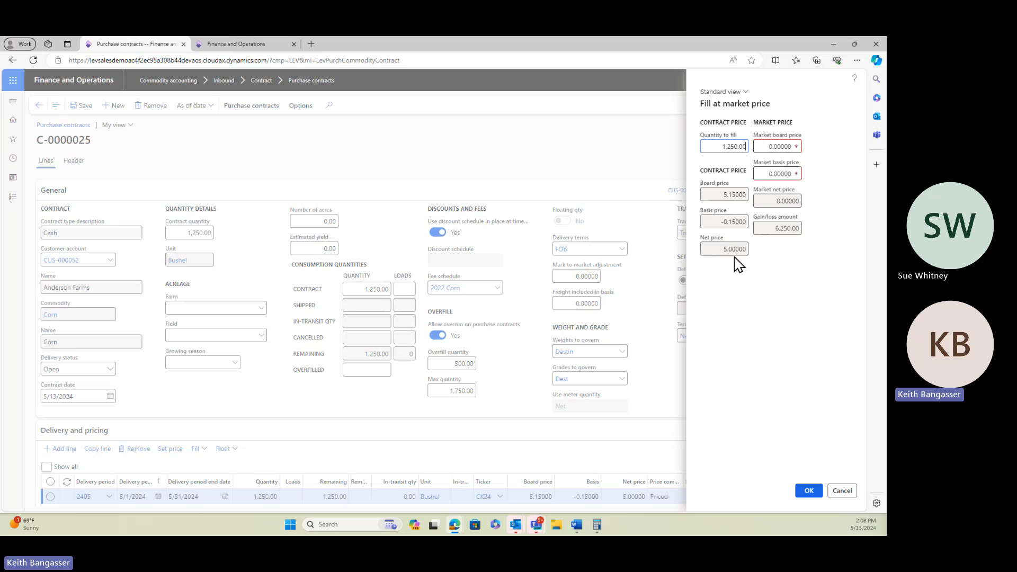
click(768, 146)
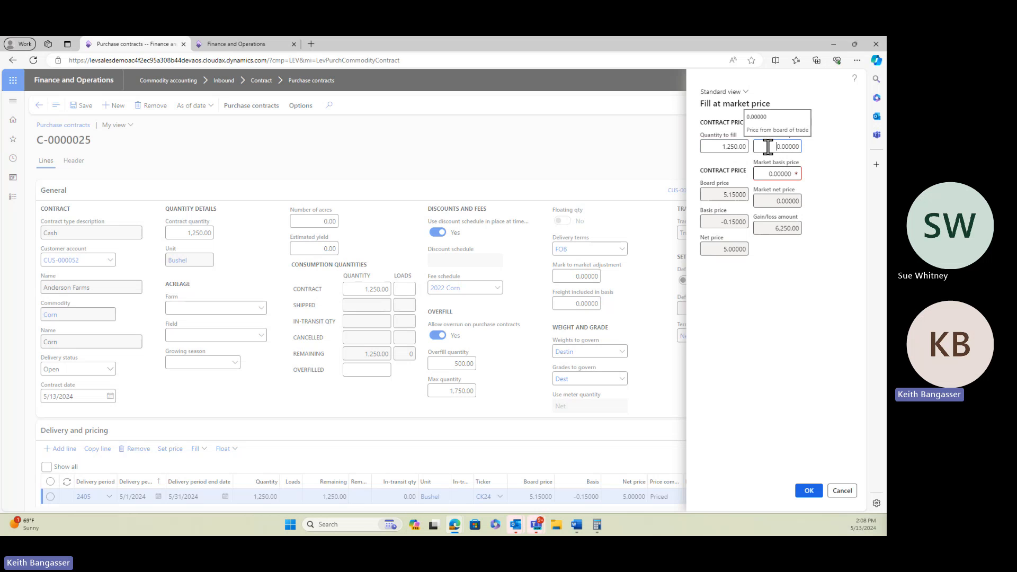
drag(769, 147, 812, 150)
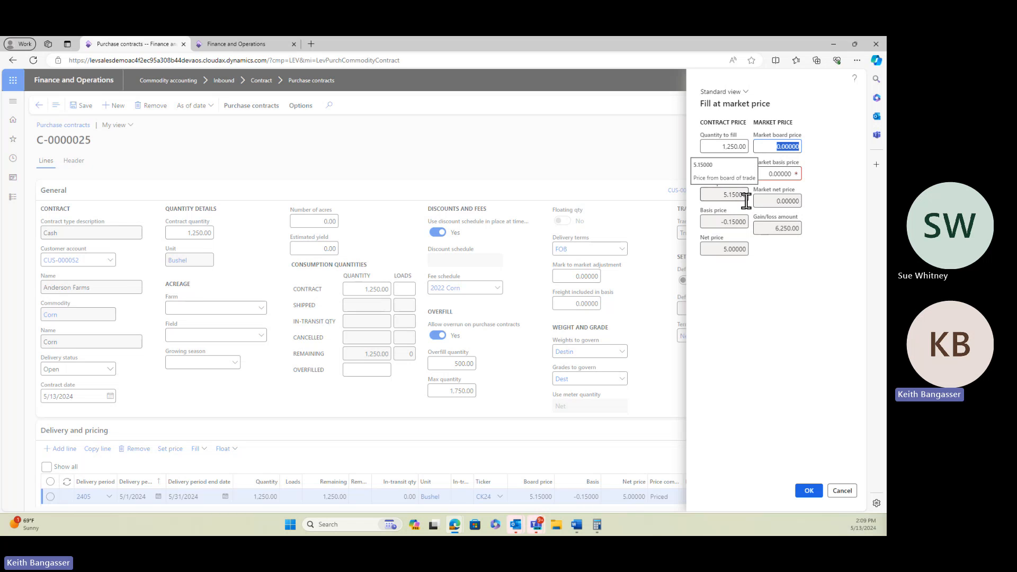
text(4.15)
key(Tab)
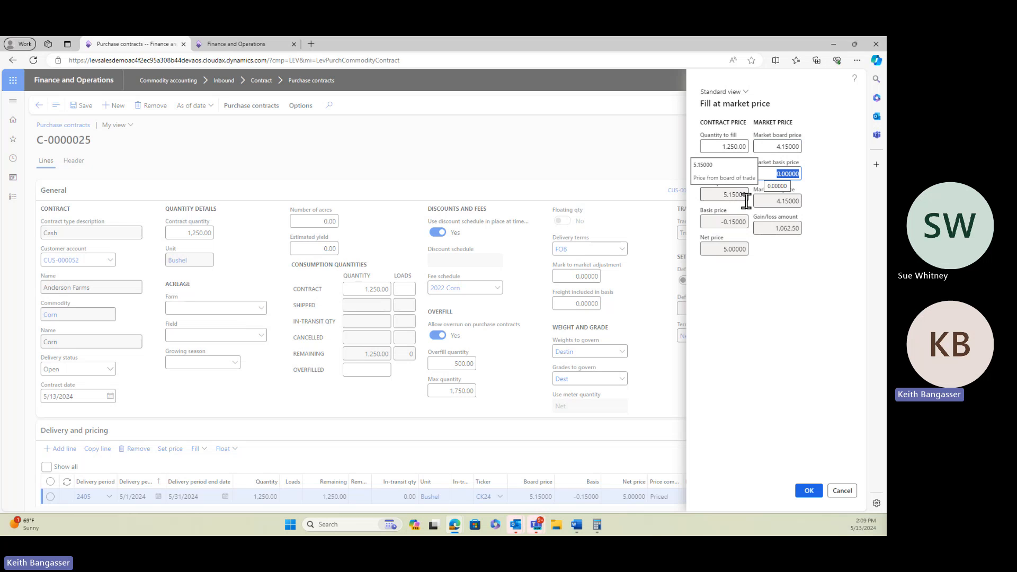
text(-.15)
key(Tab)
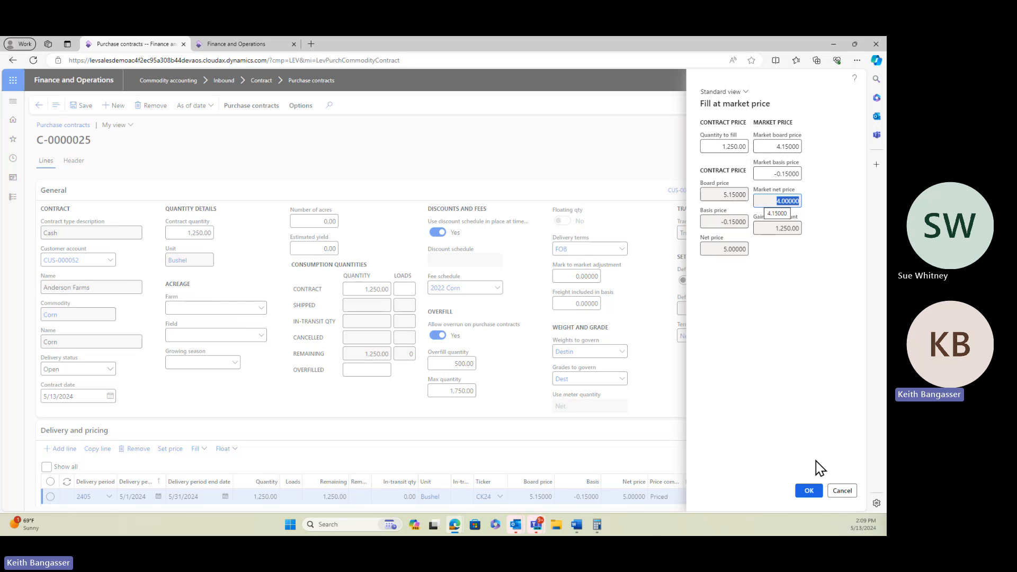
click(810, 494)
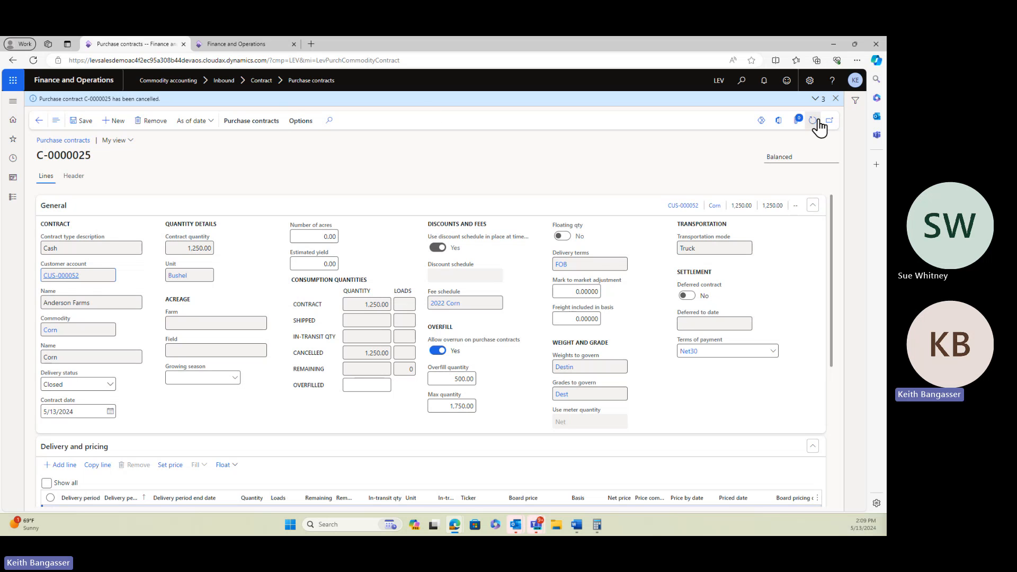
Check the fill messages and inspect the newest PurcFill journal among the posted Accounts payable invoice journals
click(816, 99)
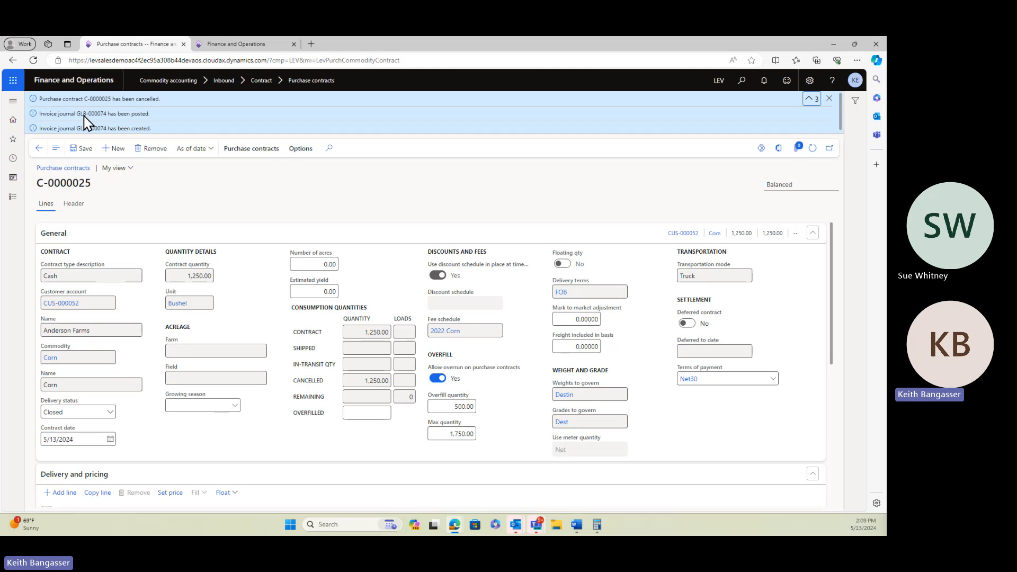
click(13, 197)
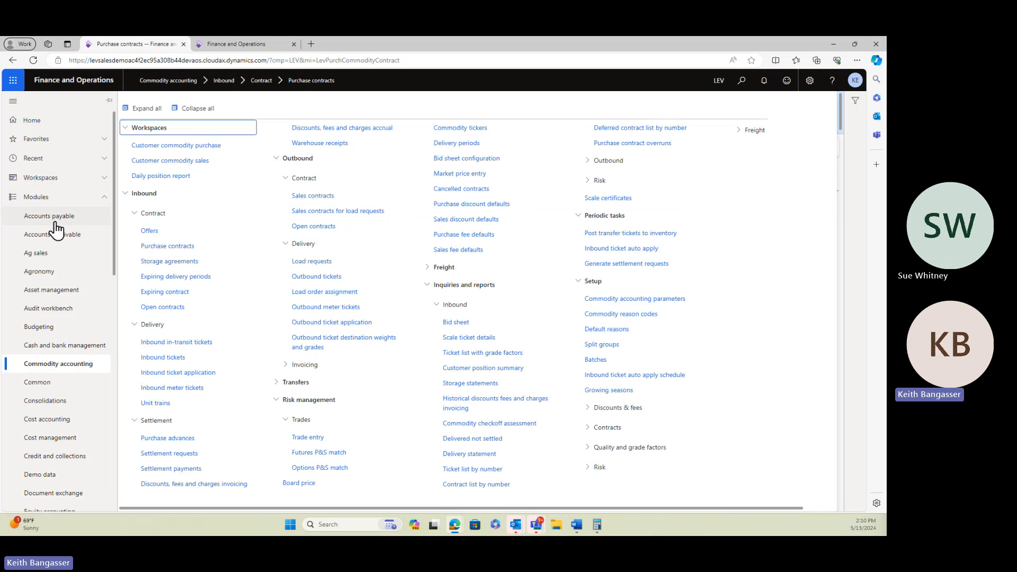
click(56, 218)
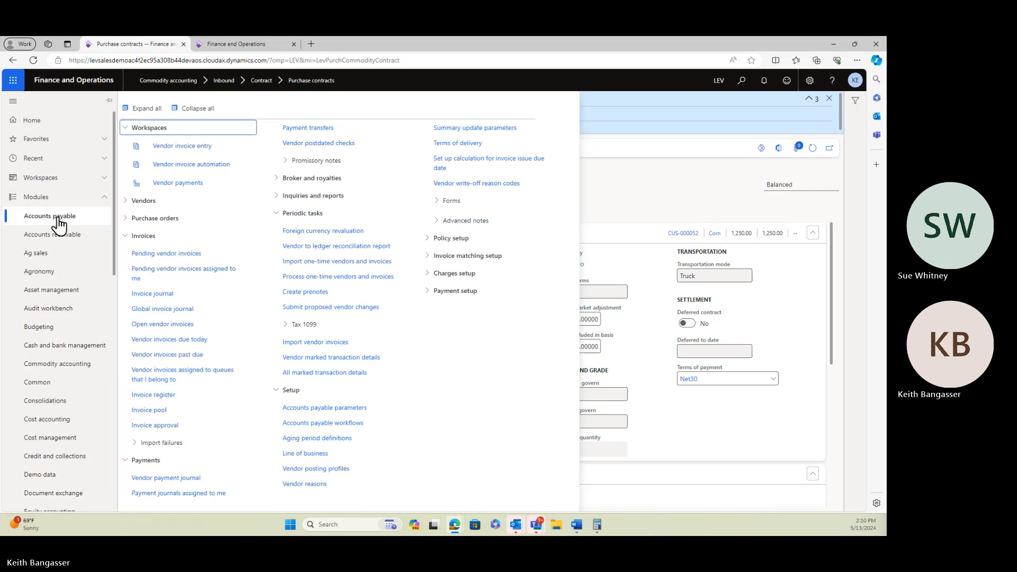
click(158, 298)
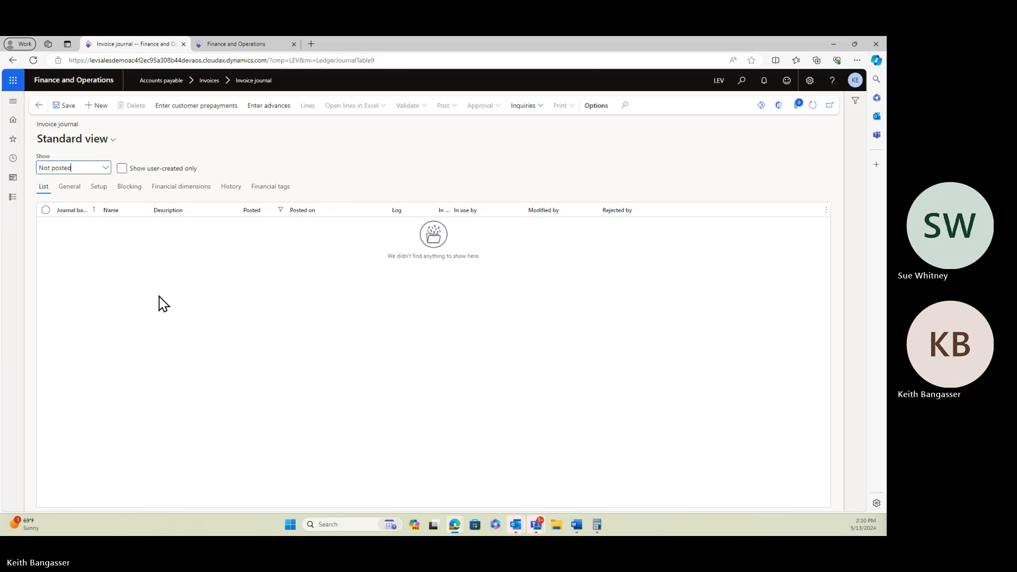
click(106, 168)
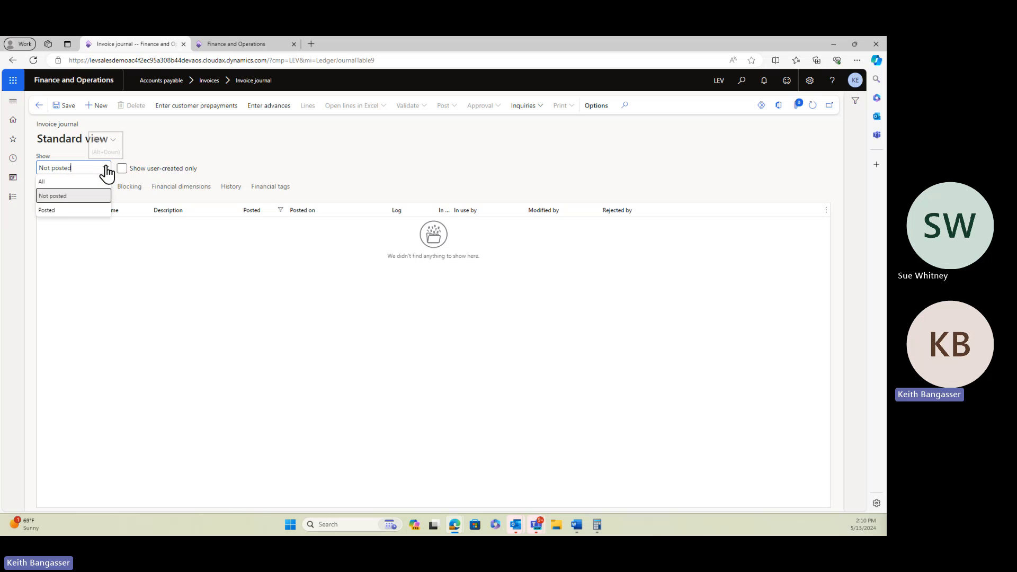
click(49, 211)
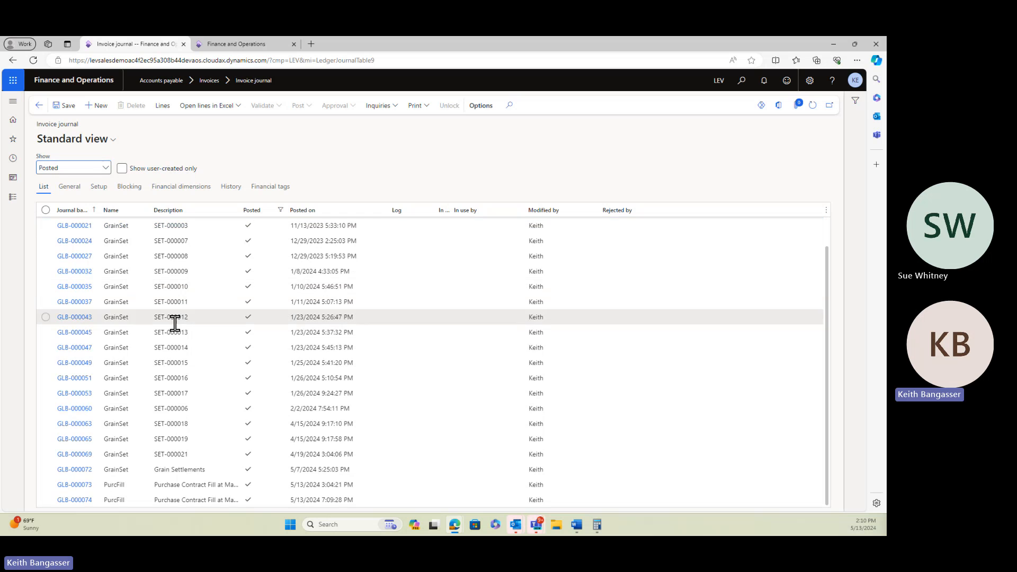
click(75, 506)
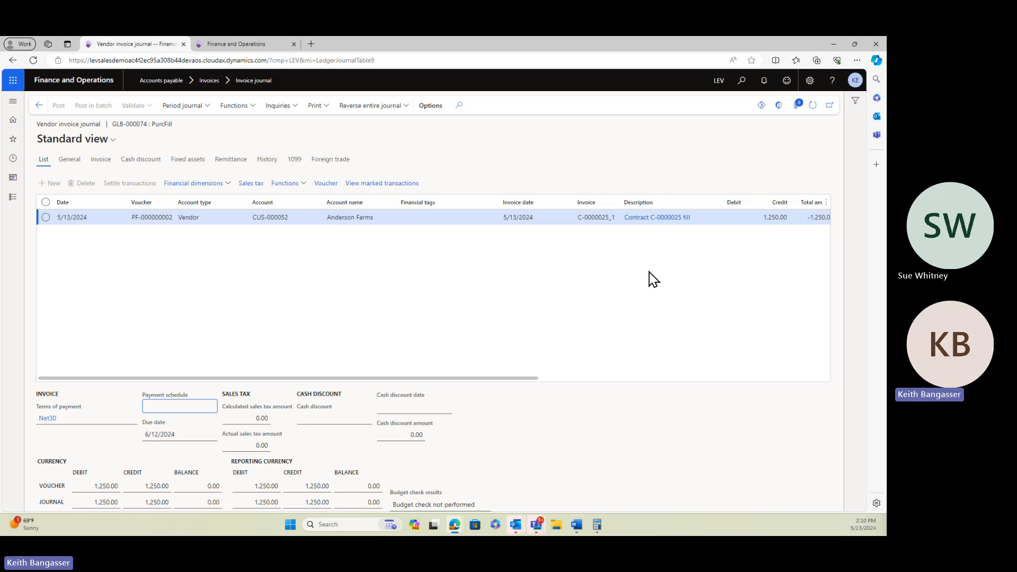
click(40, 108)
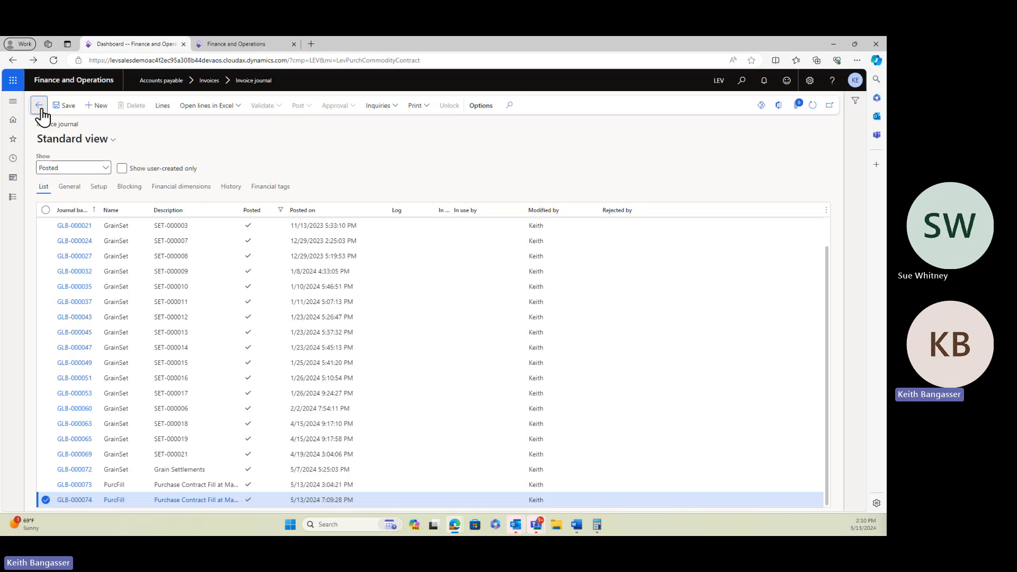
click(40, 106)
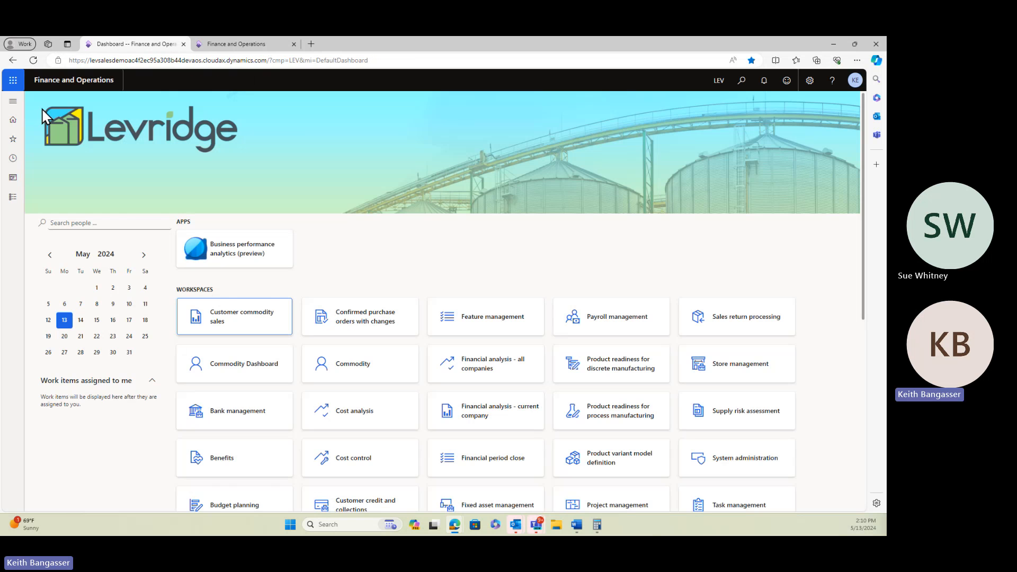
Reverse the cancellation of the Anderson Farms corn contract with the 4.15 market board price in the Commodity accounting cancelled contracts
click(13, 197)
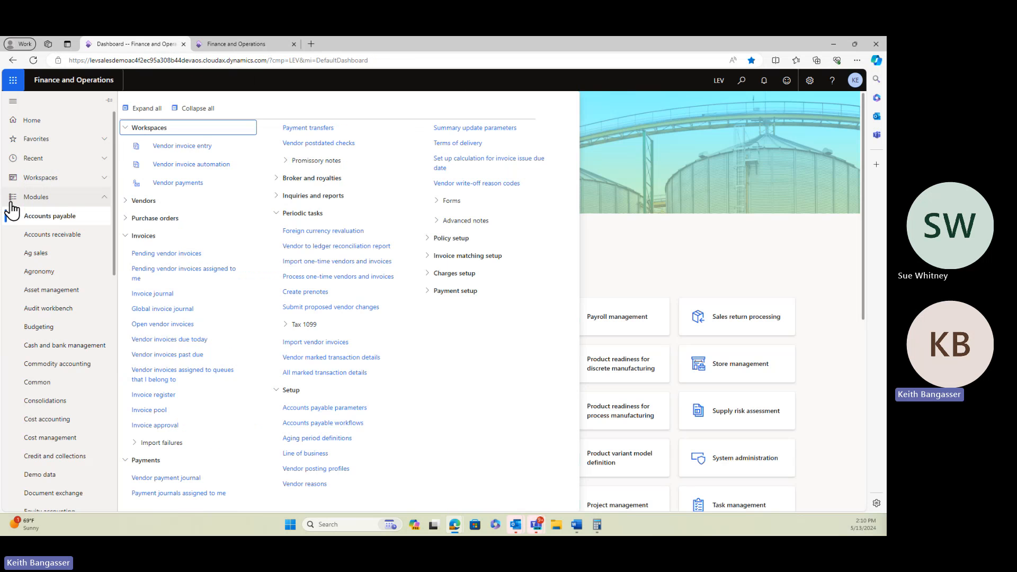
click(65, 365)
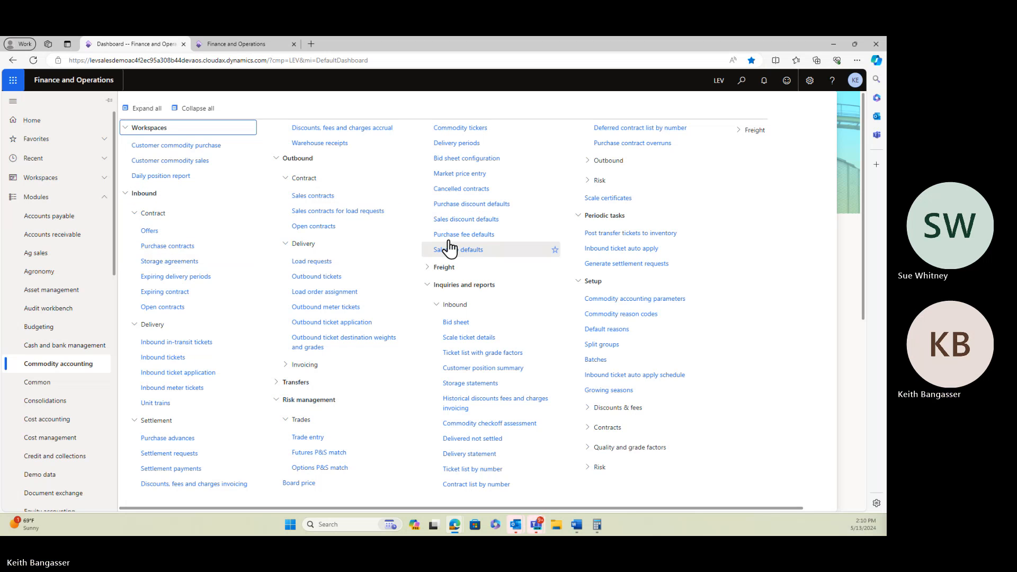
click(456, 192)
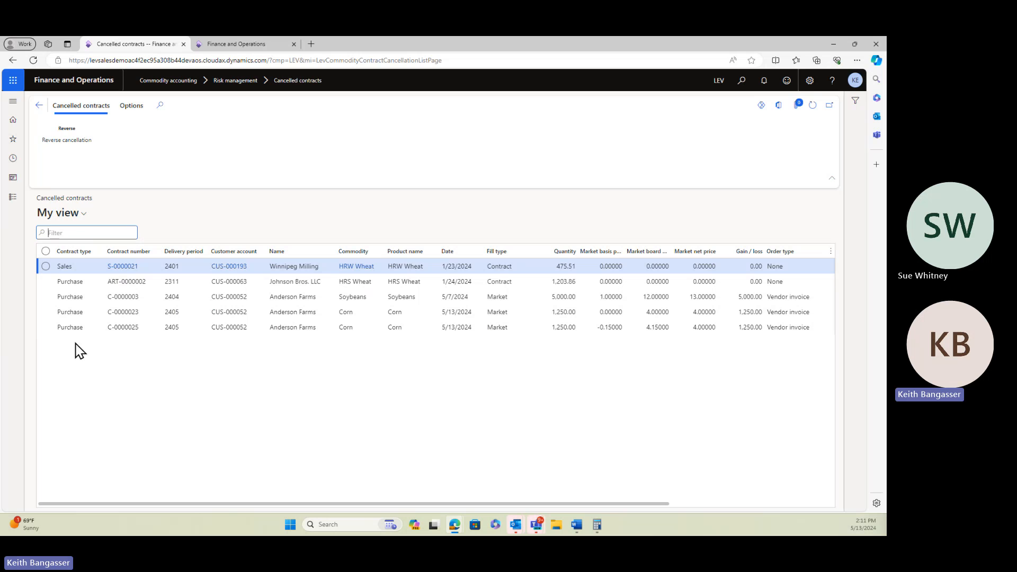
click(45, 328)
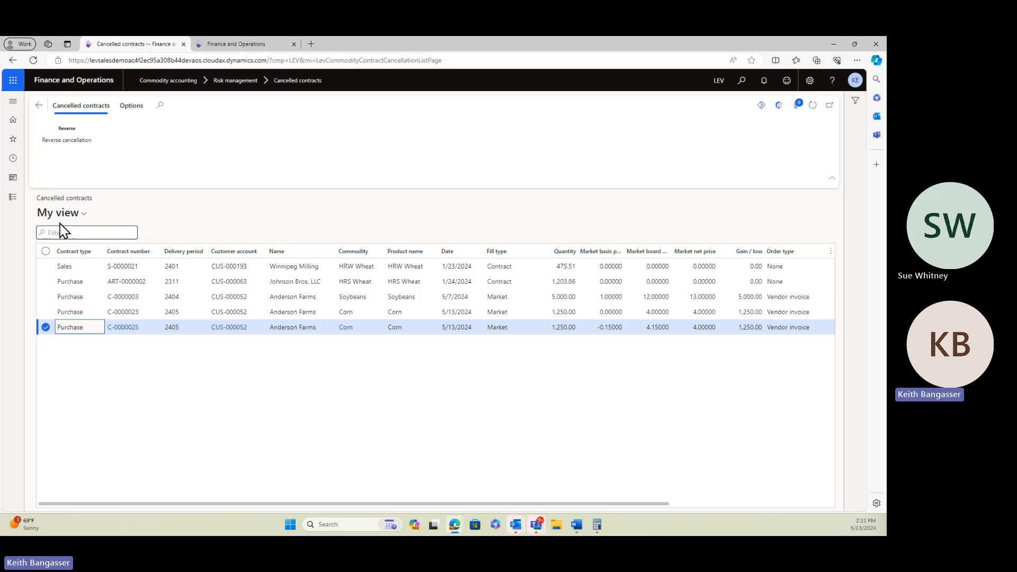
click(74, 142)
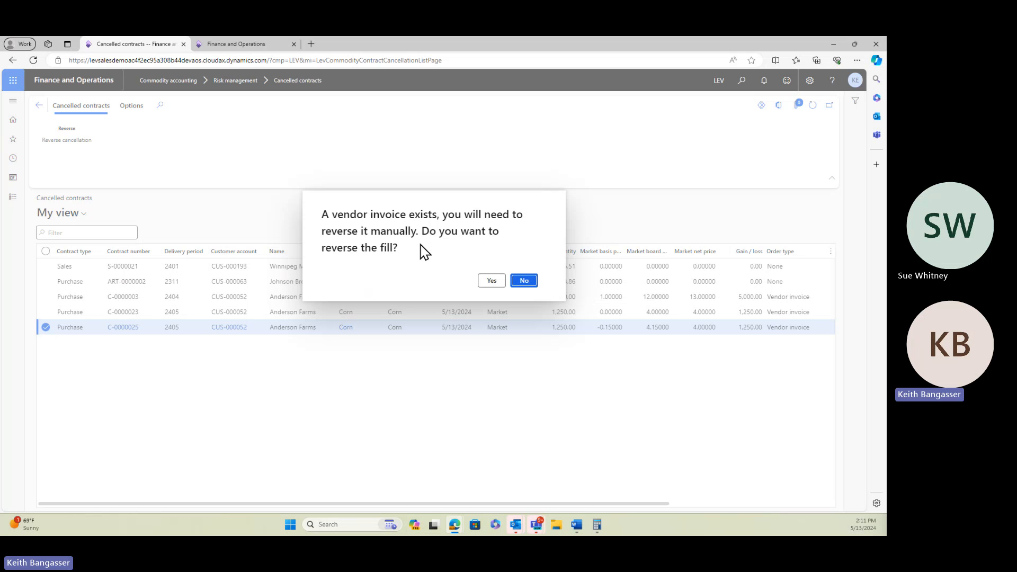
click(491, 282)
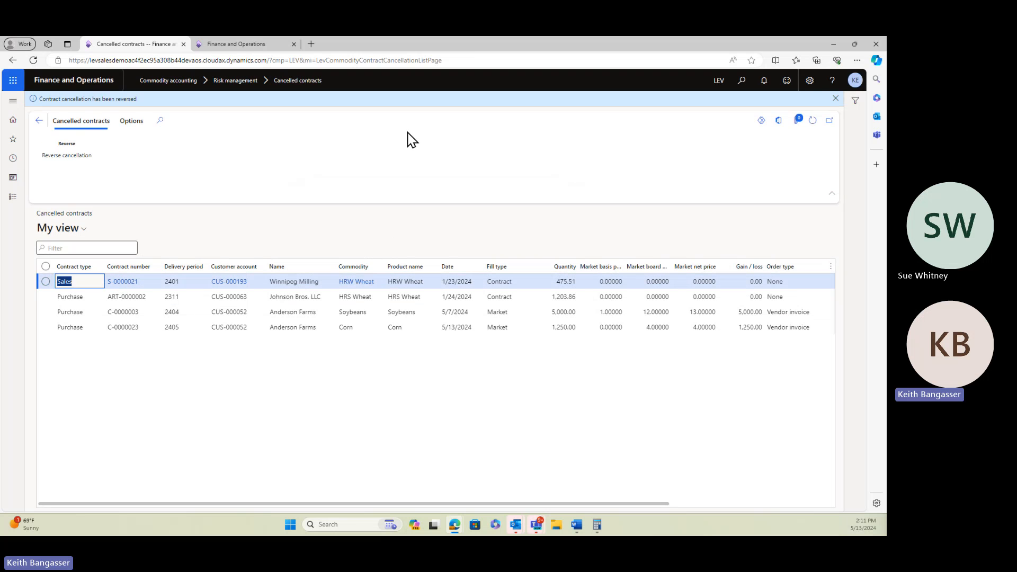
Reverse the entire newest posted PurcFill invoice journal in Accounts payable with a reversal date of 5/13/2024
click(12, 200)
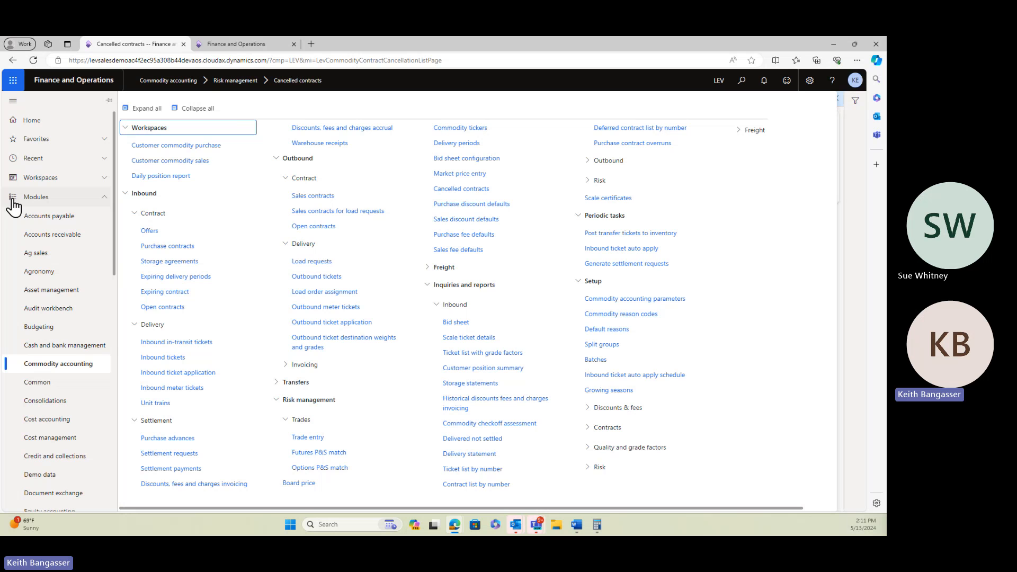
click(50, 217)
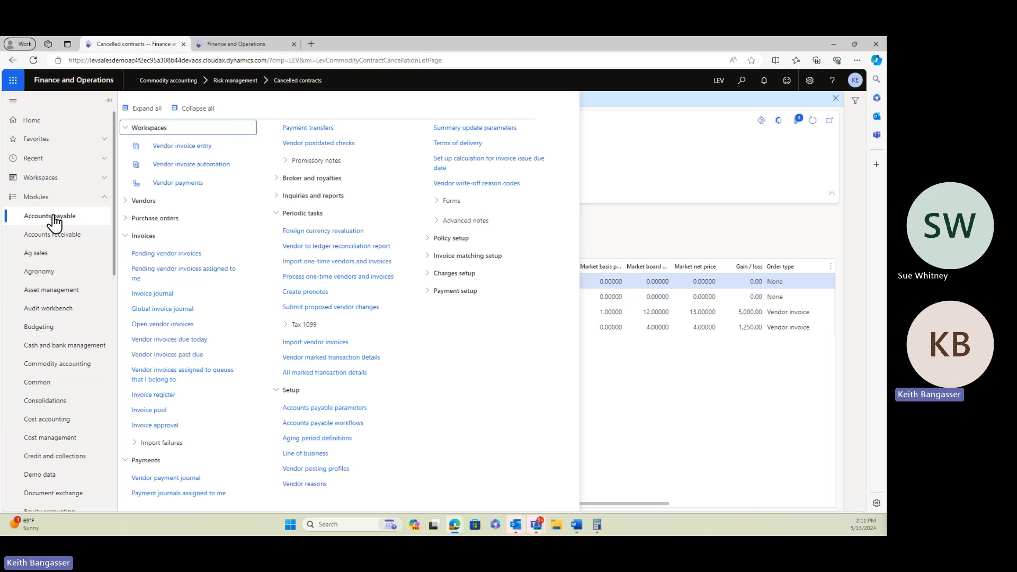
click(160, 295)
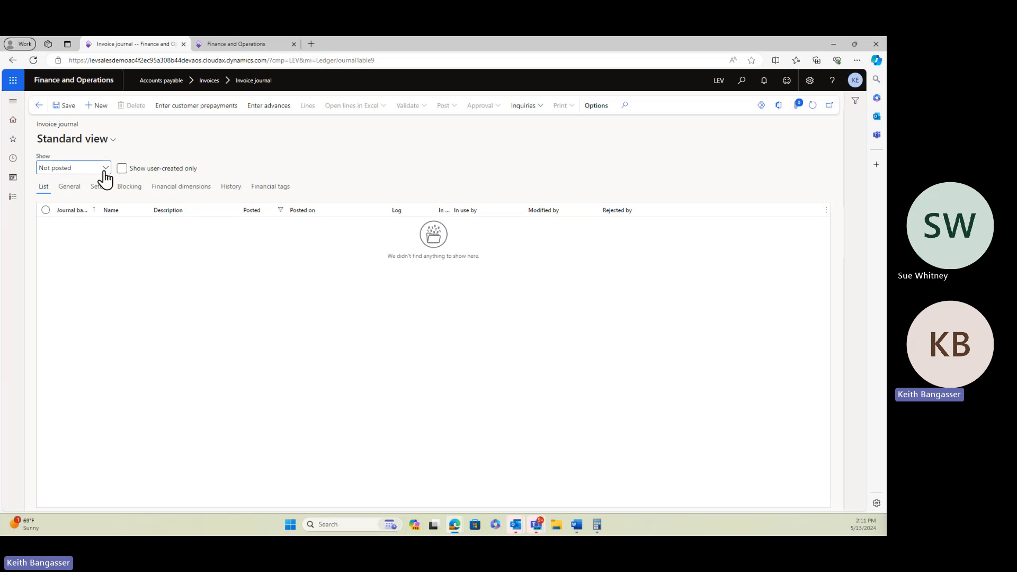
click(104, 170)
click(67, 211)
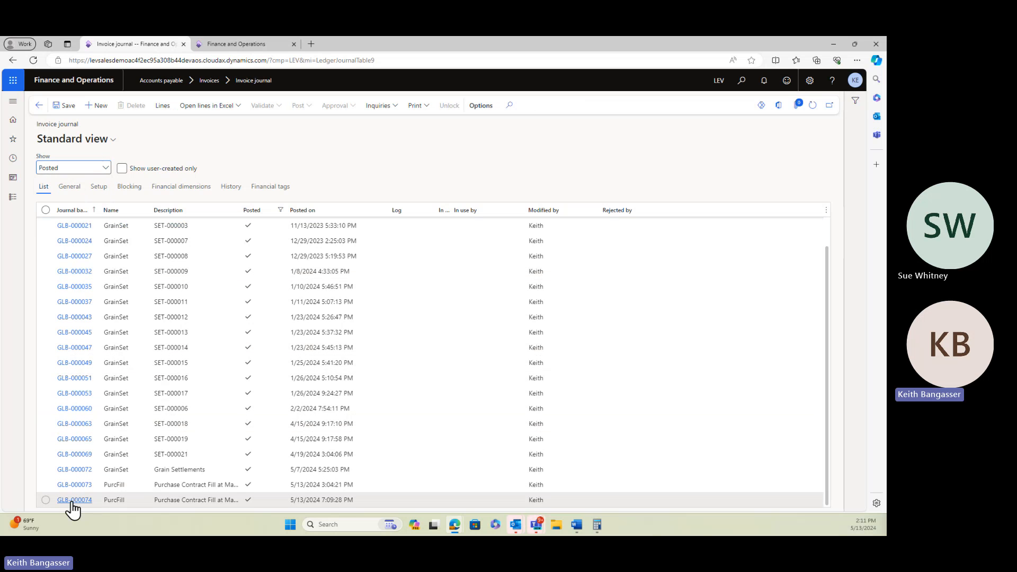
click(73, 503)
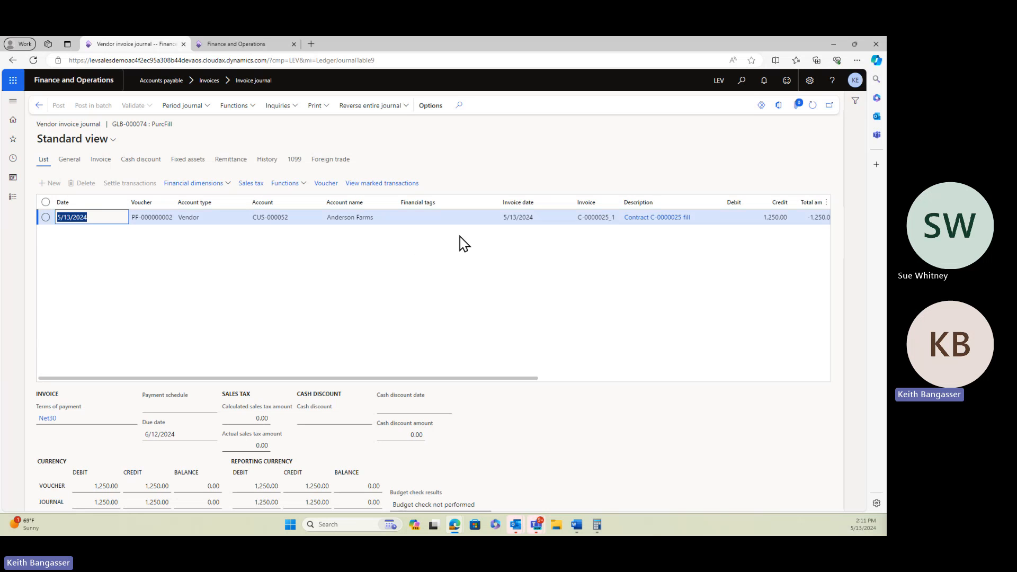
click(406, 106)
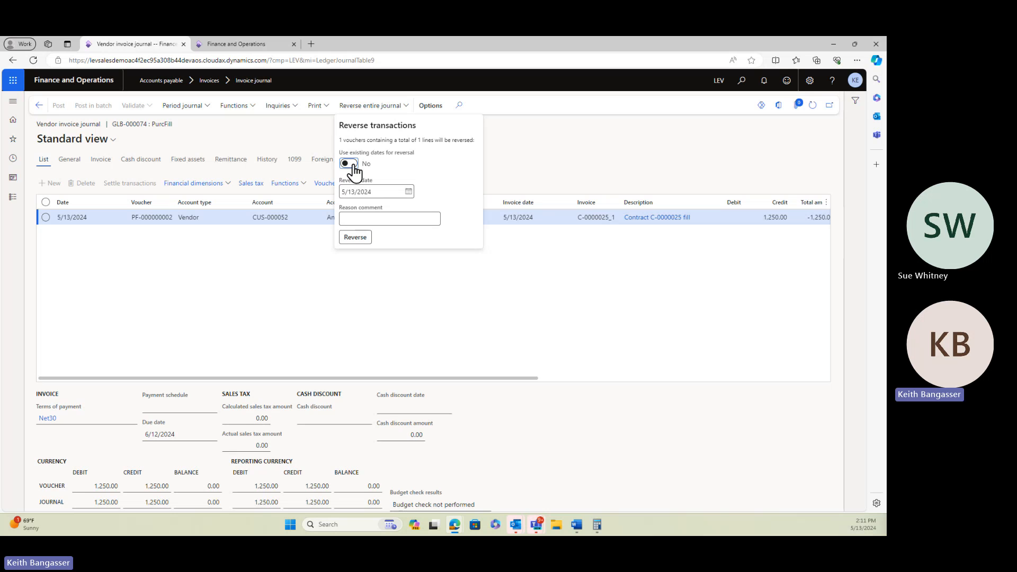
click(365, 241)
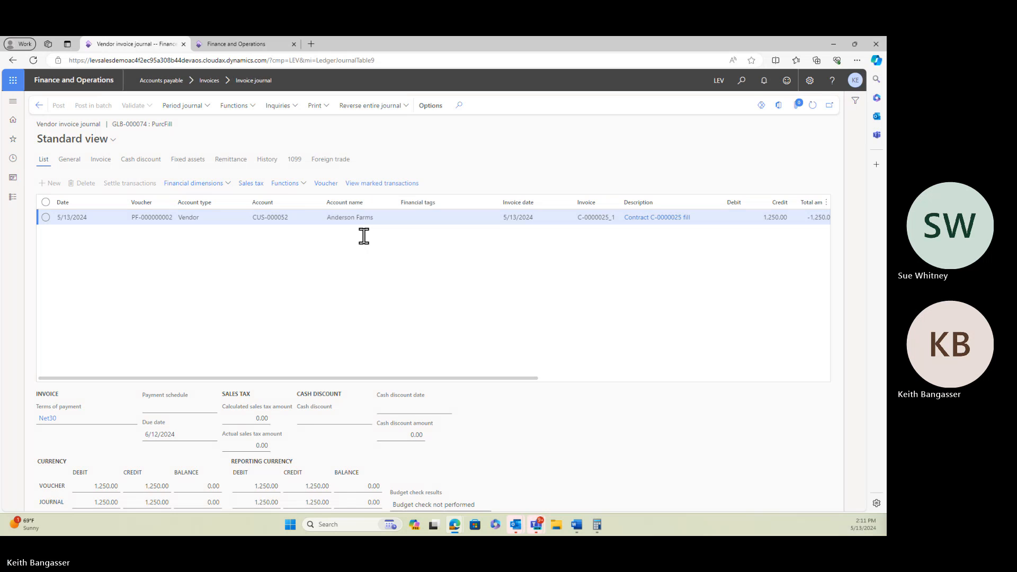